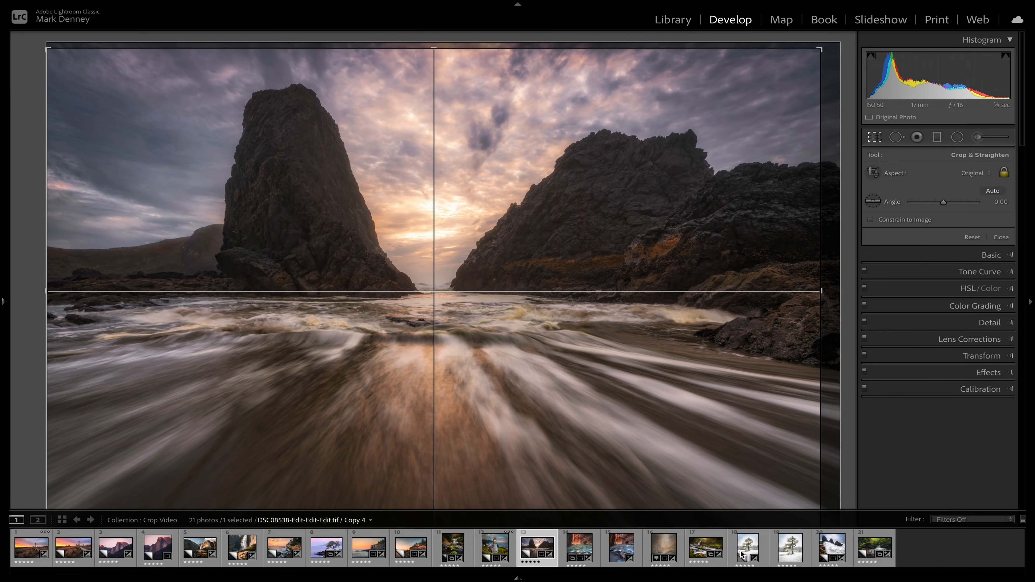
- Dim the interface around the sea stack photo to review its crop, and apply the crop
key("l")
key("l")
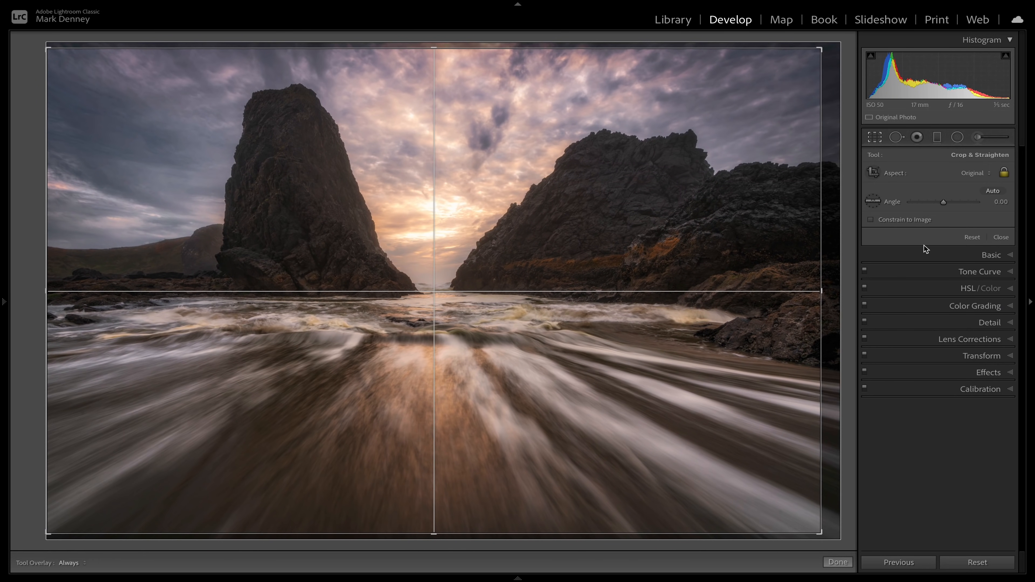
left_click(838, 562)
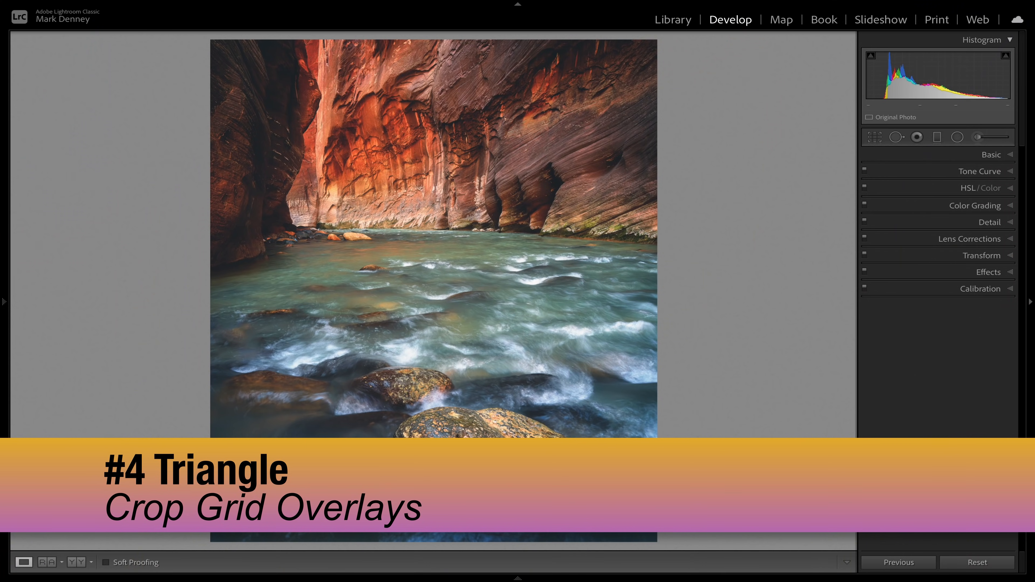
- Switch the crop overlay on the vertical red canyon river photo to the triangle grid, cycle its orientation, and close the crop
key("r")
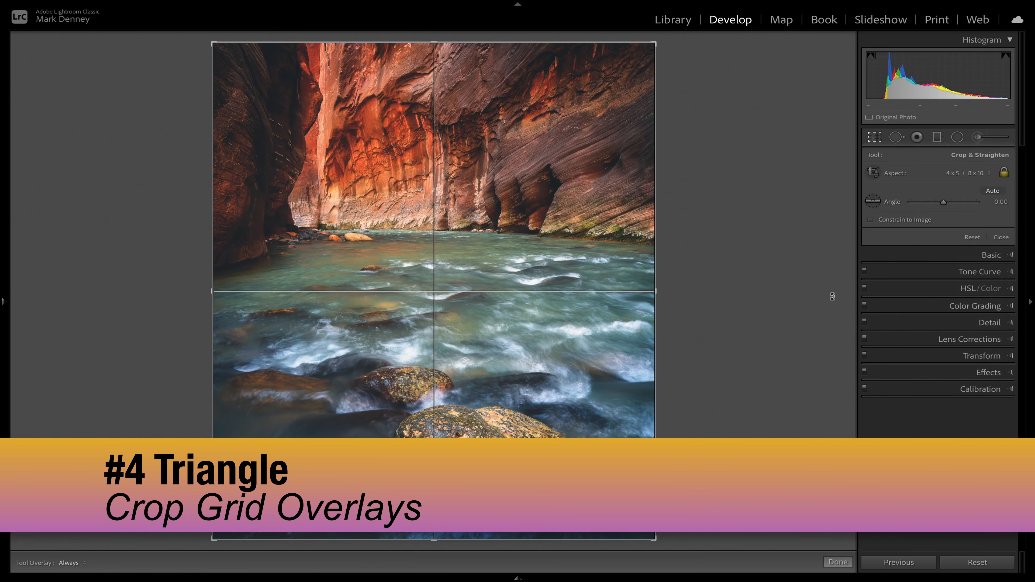
key("o")
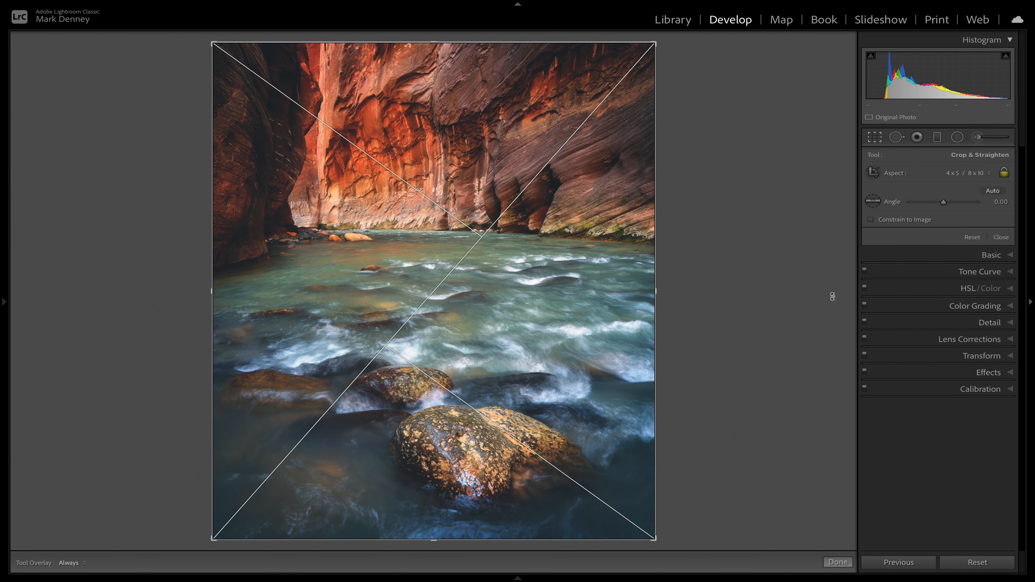
key("shift+o")
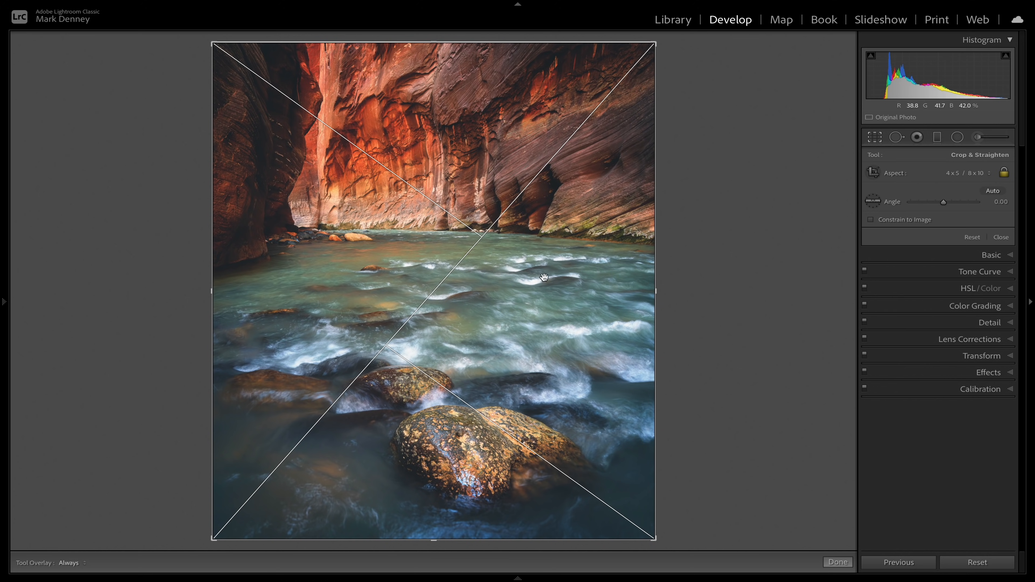
left_click(845, 563)
- Crop the next canyon river photo slightly tighter from its lower edge and reposition the image under the triangle overlay
key("Right")
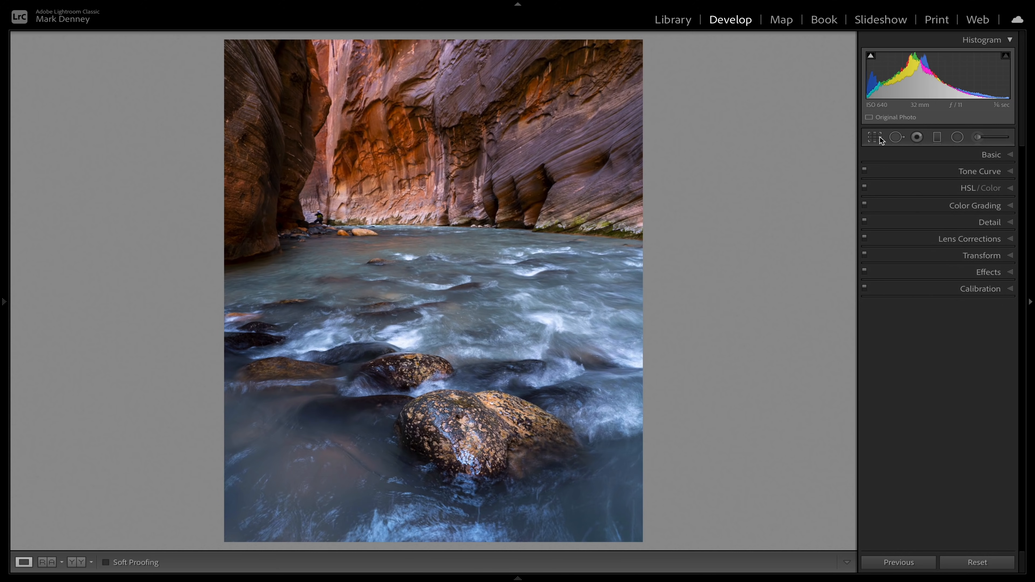
left_click(880, 139)
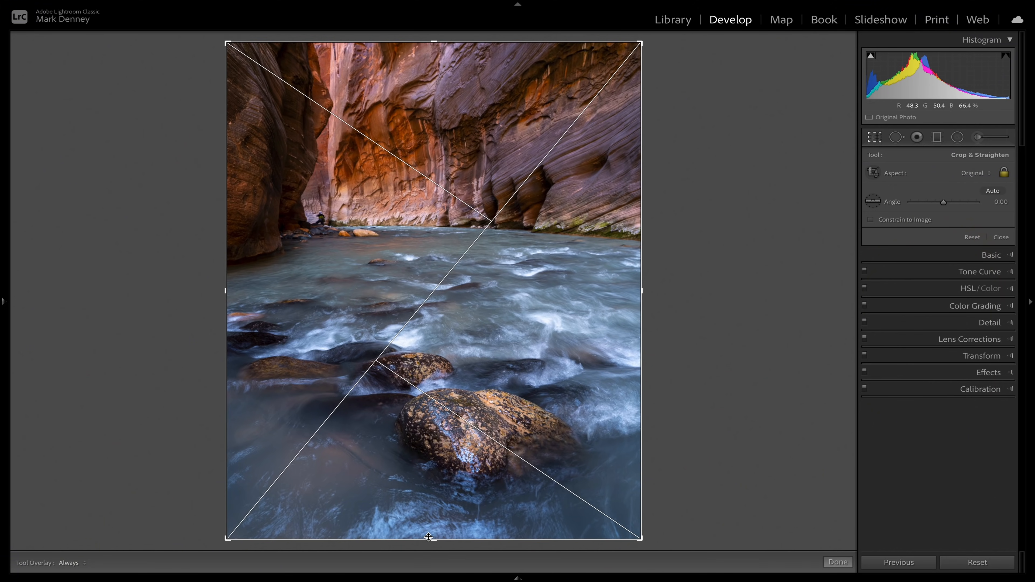
left_click_drag(428, 536, 430, 523)
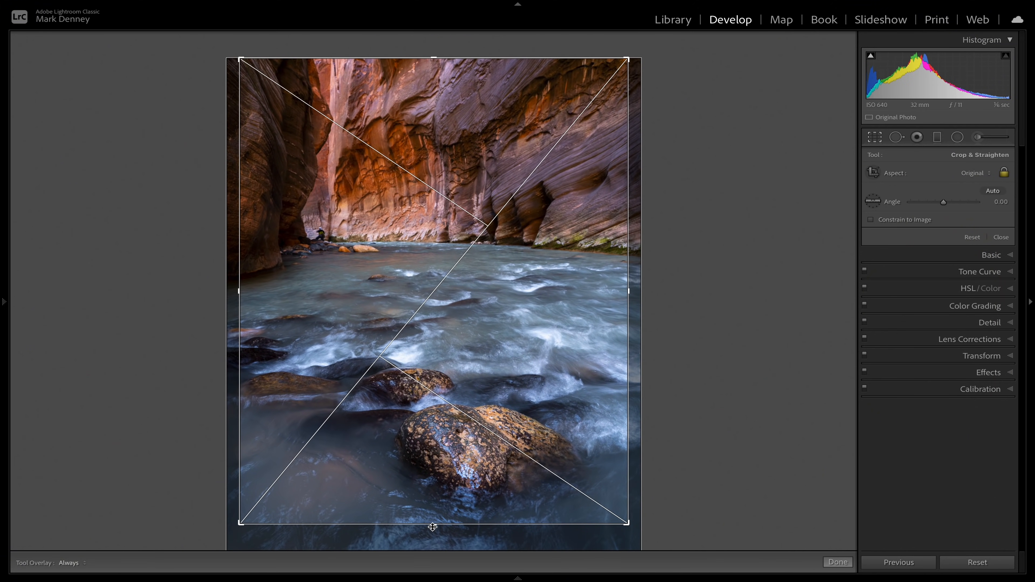
left_click_drag(465, 305, 463, 286)
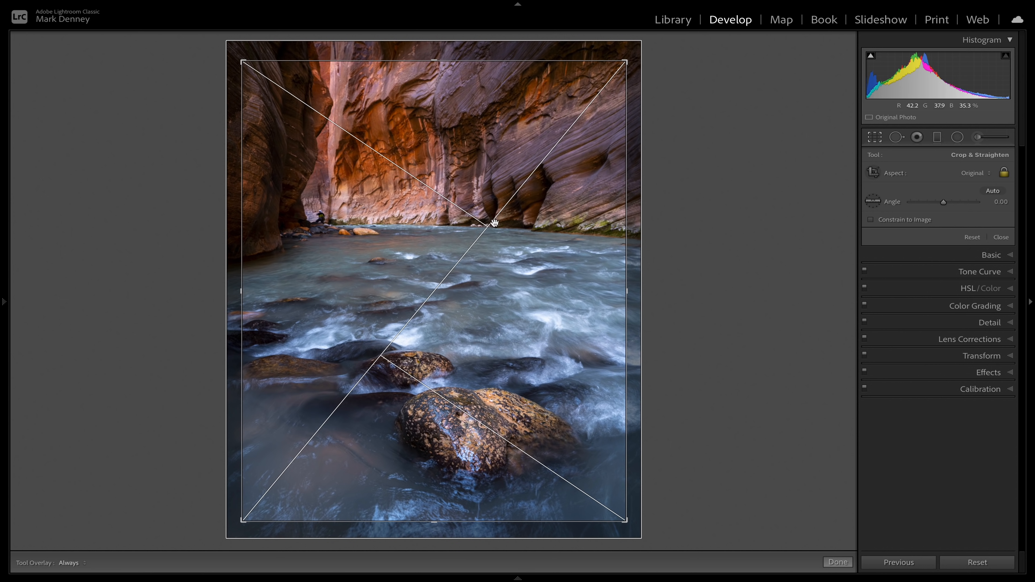
left_click(838, 561)
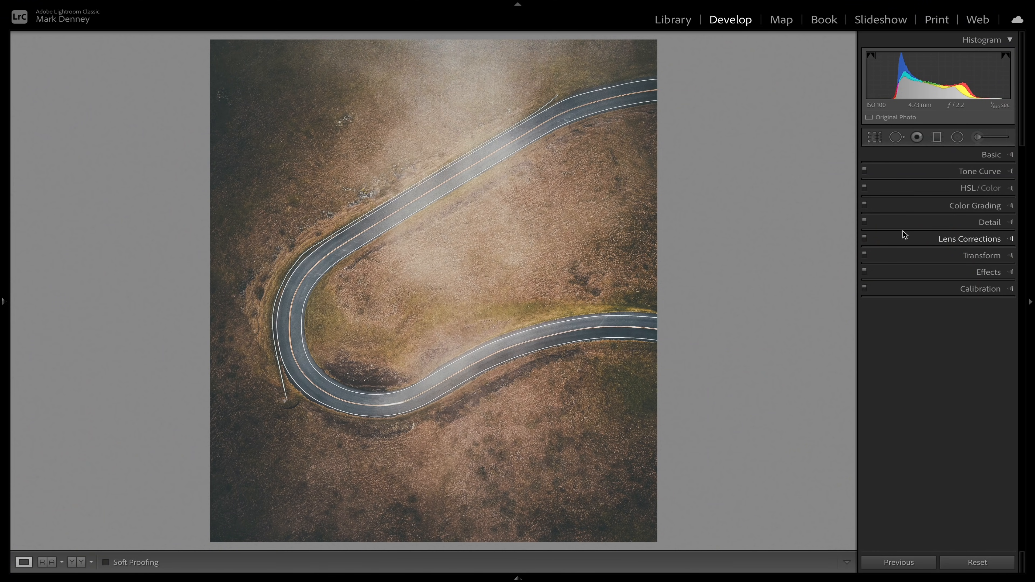
- Flip the triangle crop overlay on the aerial winding road photo to the opposite diagonal, and close the crop
key("r")
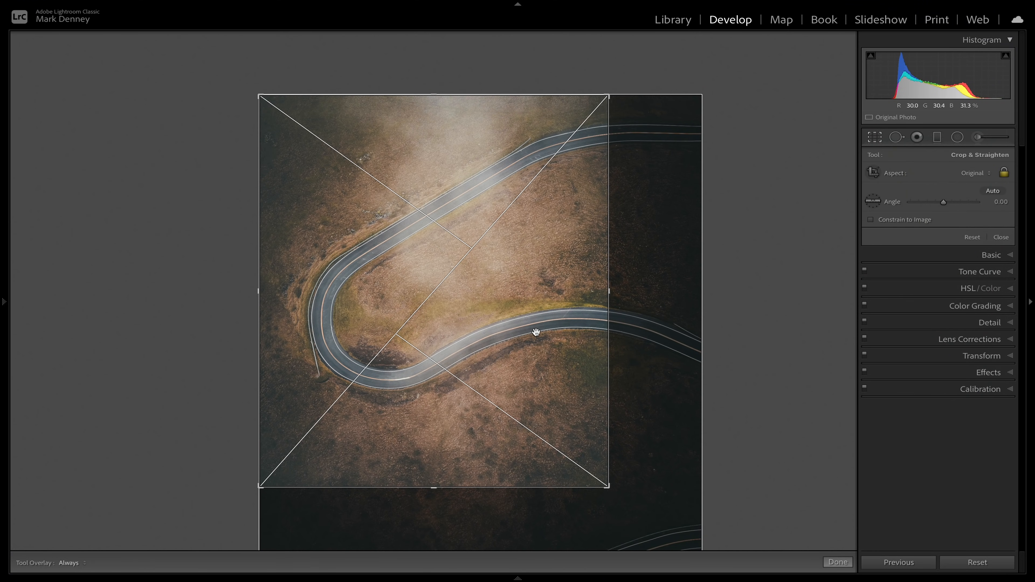
key("o")
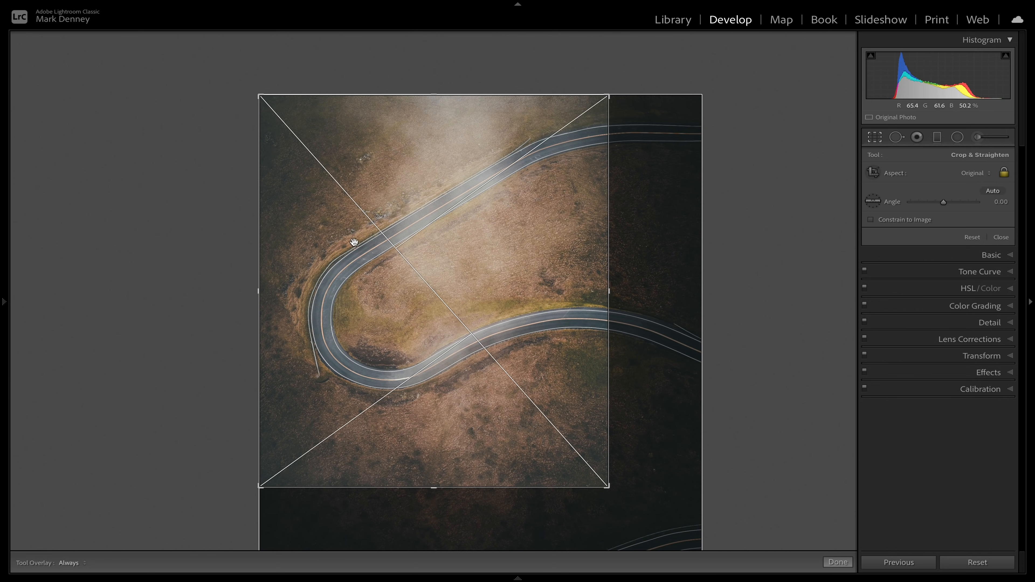
mouse_move(474, 298)
left_mouse_down()
mouse_move(489, 307)
mouse_move(464, 298)
mouse_move(428, 238)
mouse_move(456, 257)
mouse_move(444, 287)
mouse_move(483, 312)
left_mouse_up()
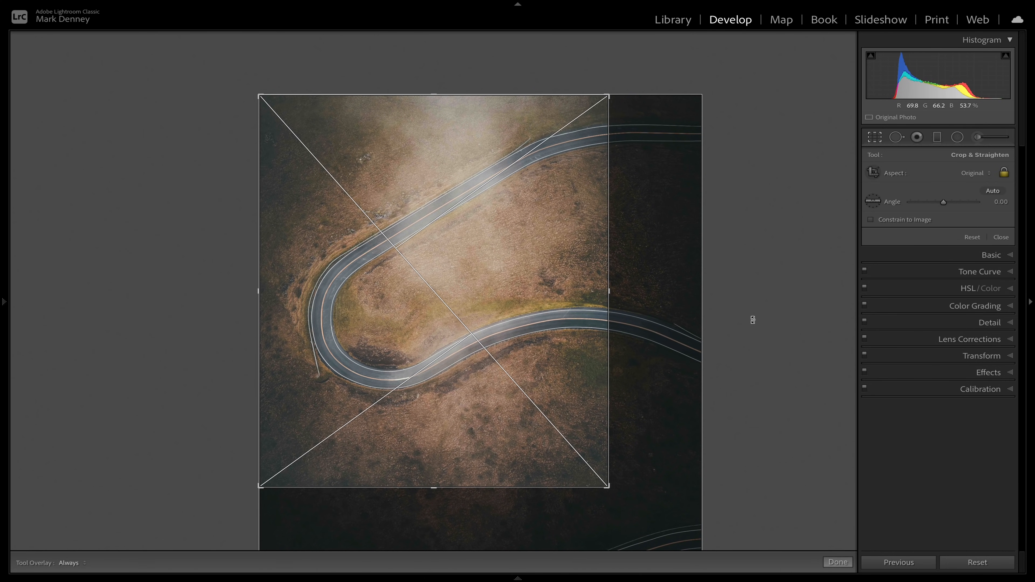
left_click(1001, 237)
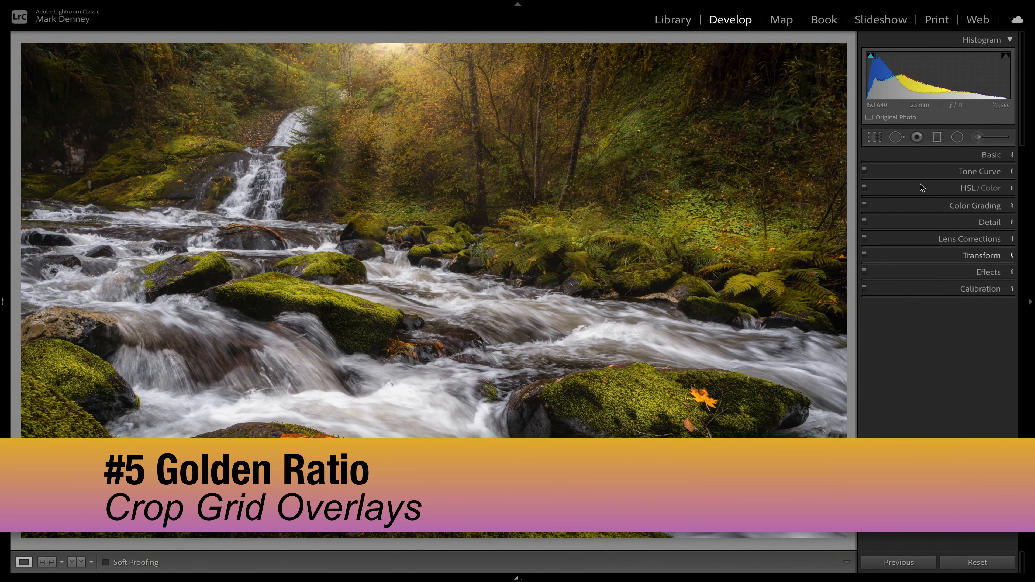
- View the forest stream photo with the triangle crop overlay, leaving its crop as is
left_click(874, 137)
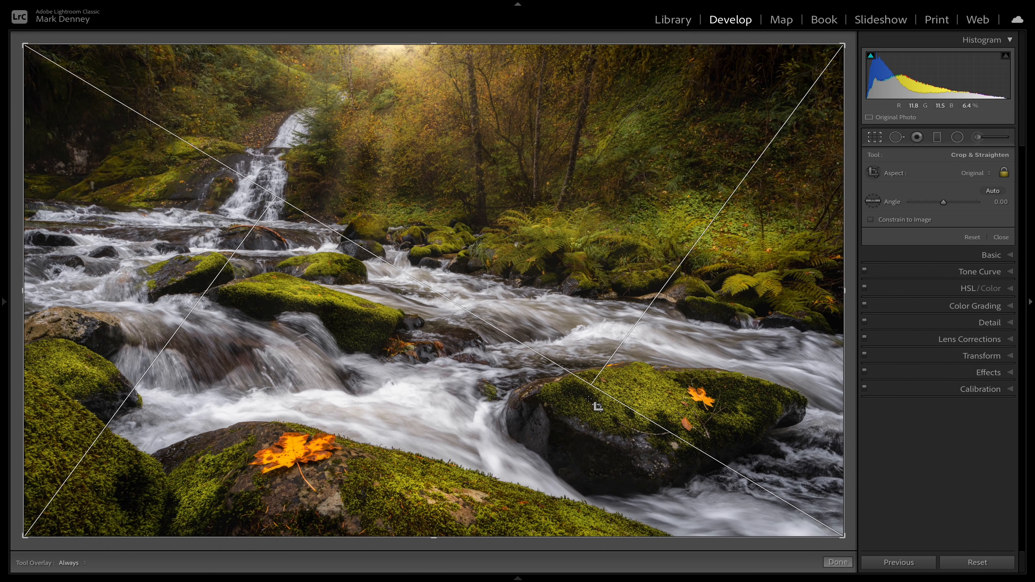
left_click(837, 563)
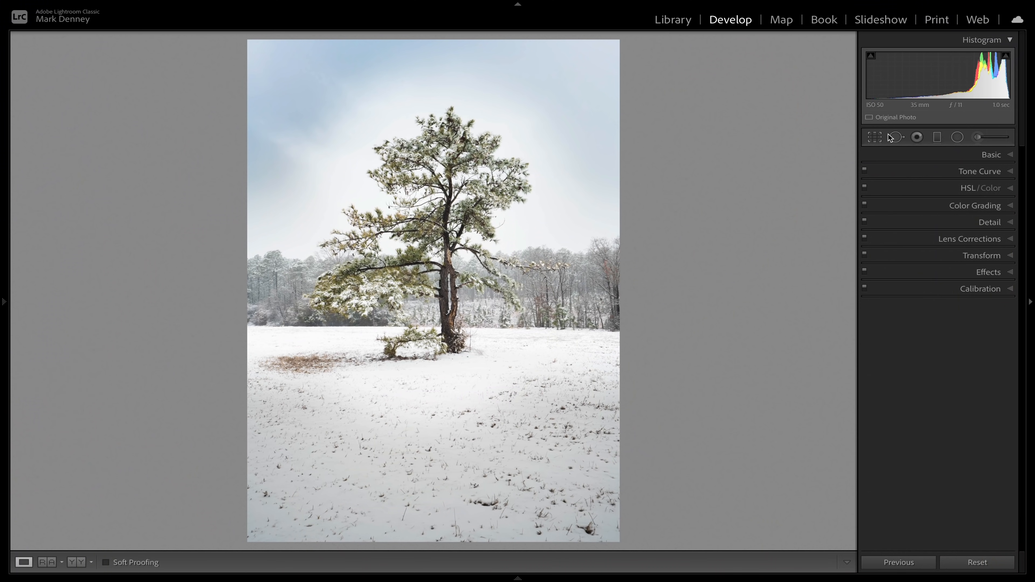
- Cycle through the crop overlays on the uncropped snowy tree photo, ending on the golden ratio grid, and close the crop
left_click(880, 139)
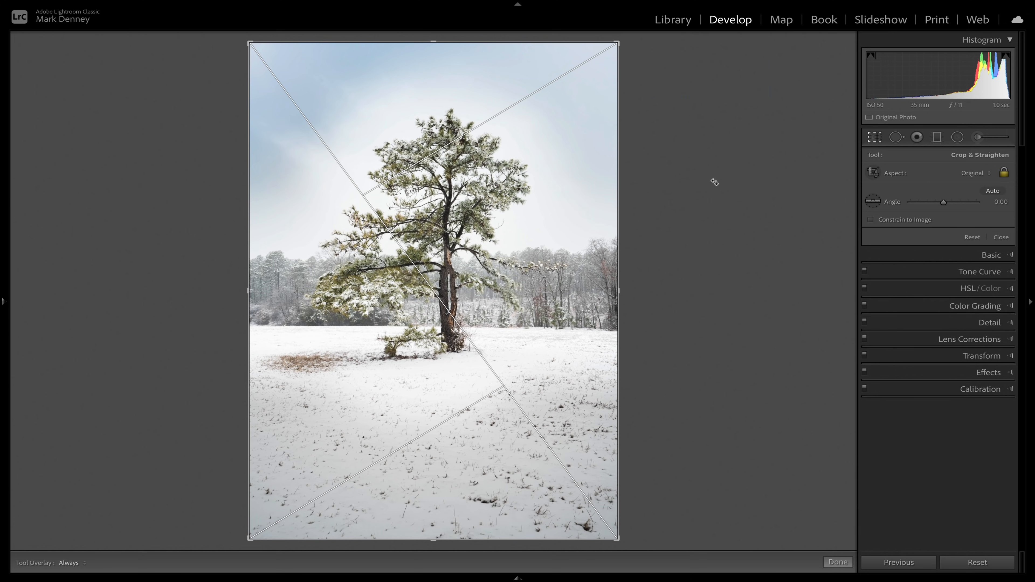
key("o")
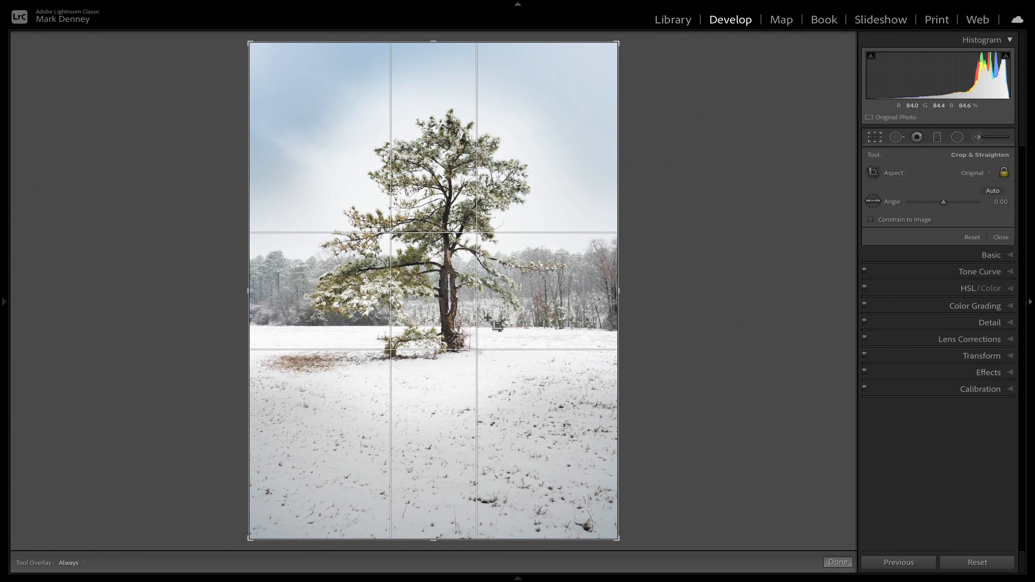
key("o")
key("o")
key("o")
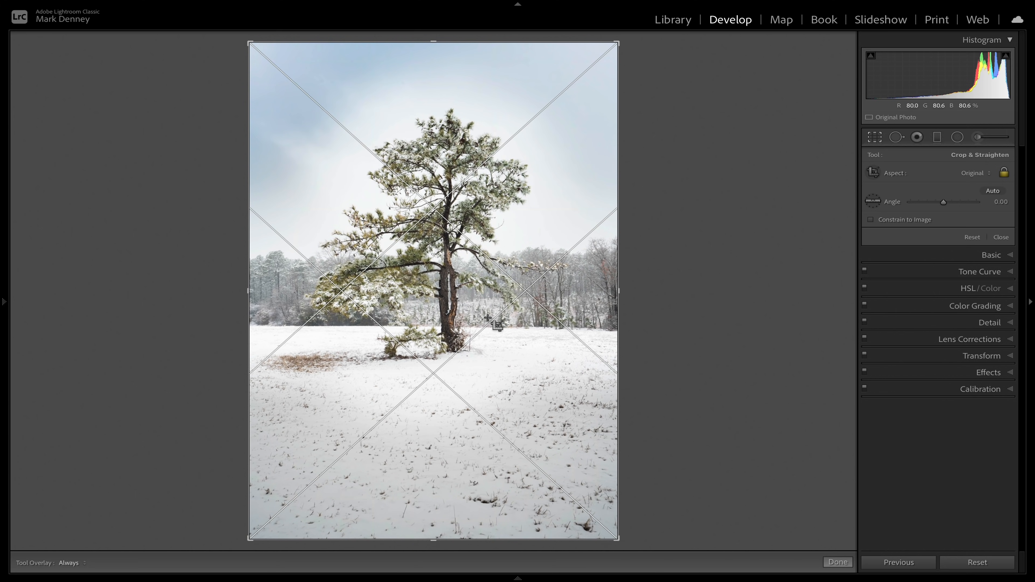
key("o")
key("o")
key("o")
key("o")
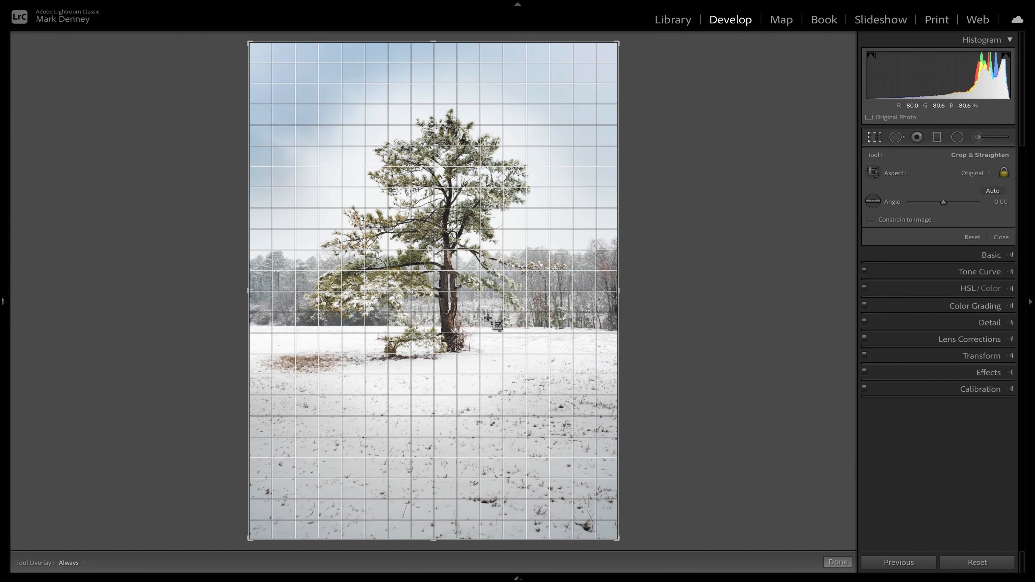
key("o")
key("o")
key("o")
key("o")
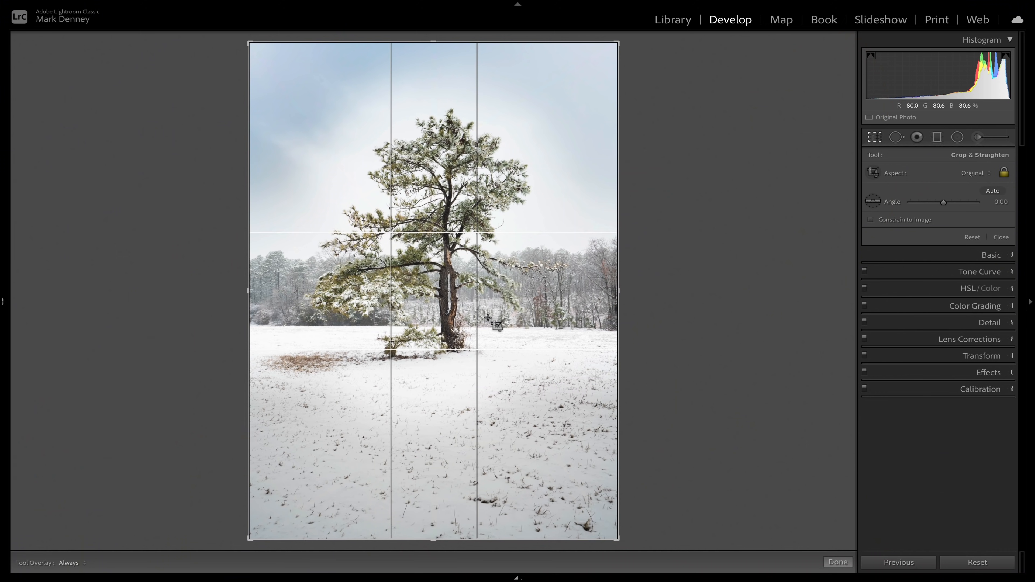
left_click(838, 563)
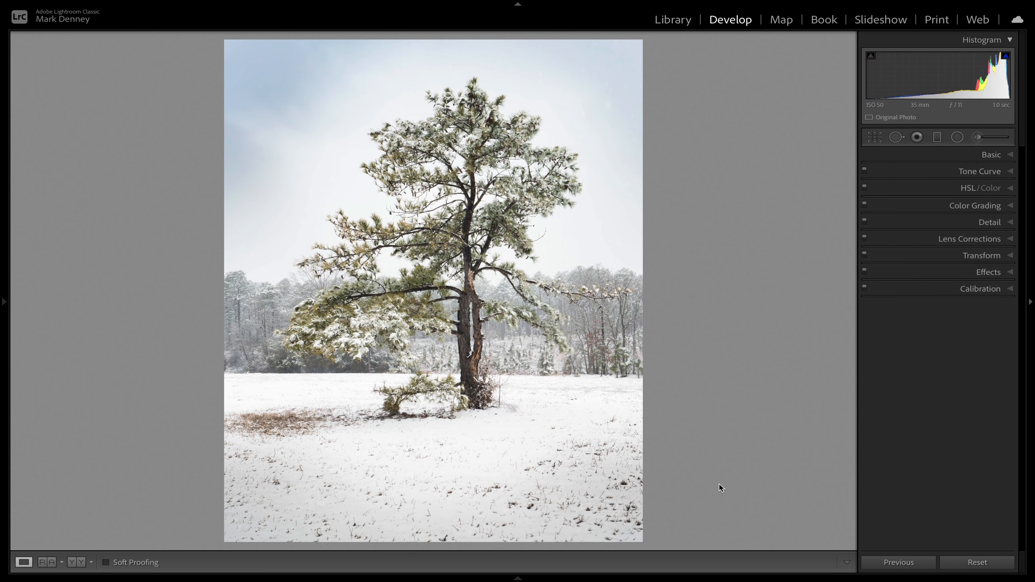
- Crop the tighter snowy tree photo inward from its right edge with the rule-of-thirds overlay, placing the trunk near the right-hand line
key("Right")
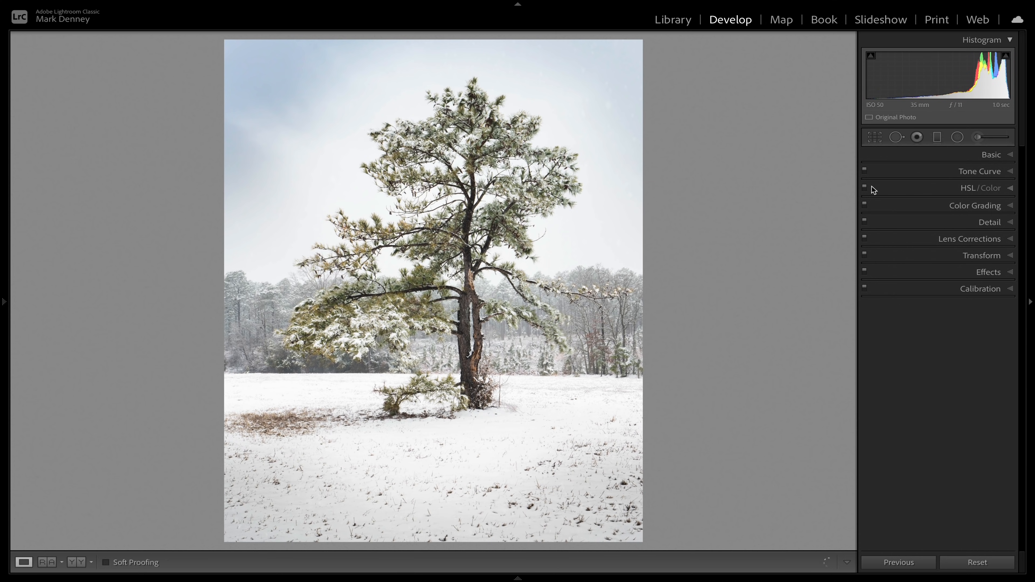
key("Right")
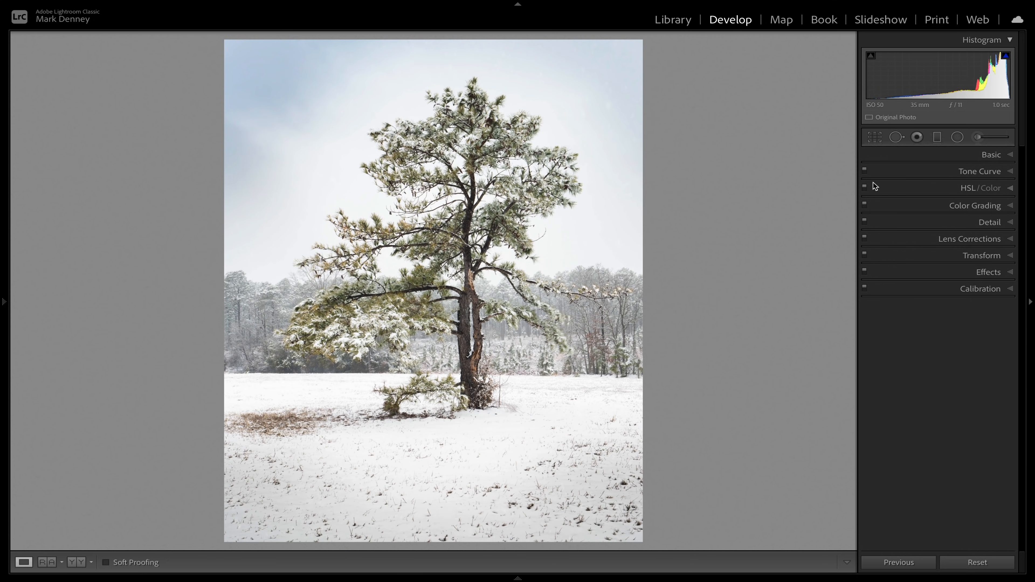
left_click(875, 138)
key("o")
key("o")
key("o")
key("o")
key("o")
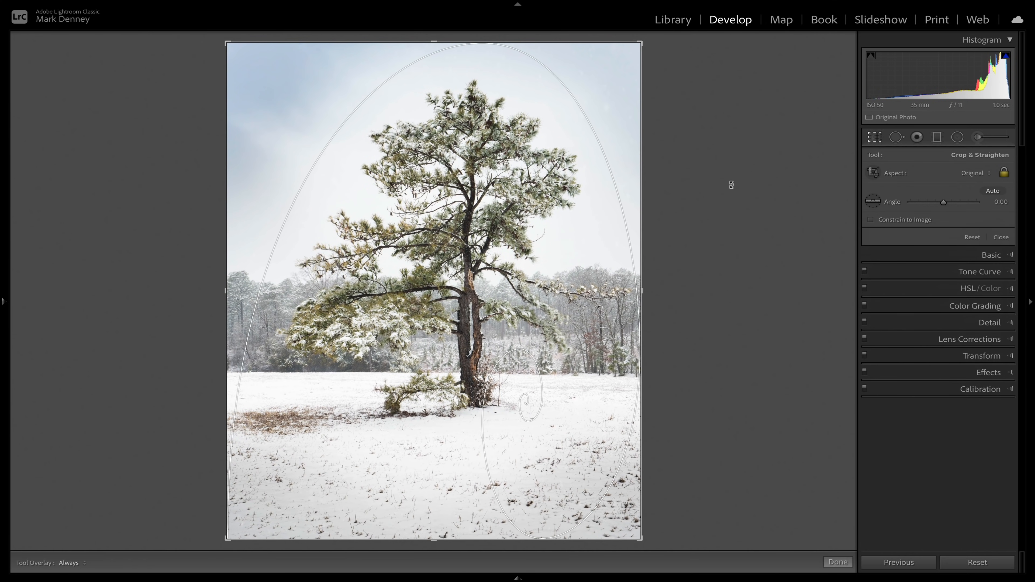
key("o")
key("o")
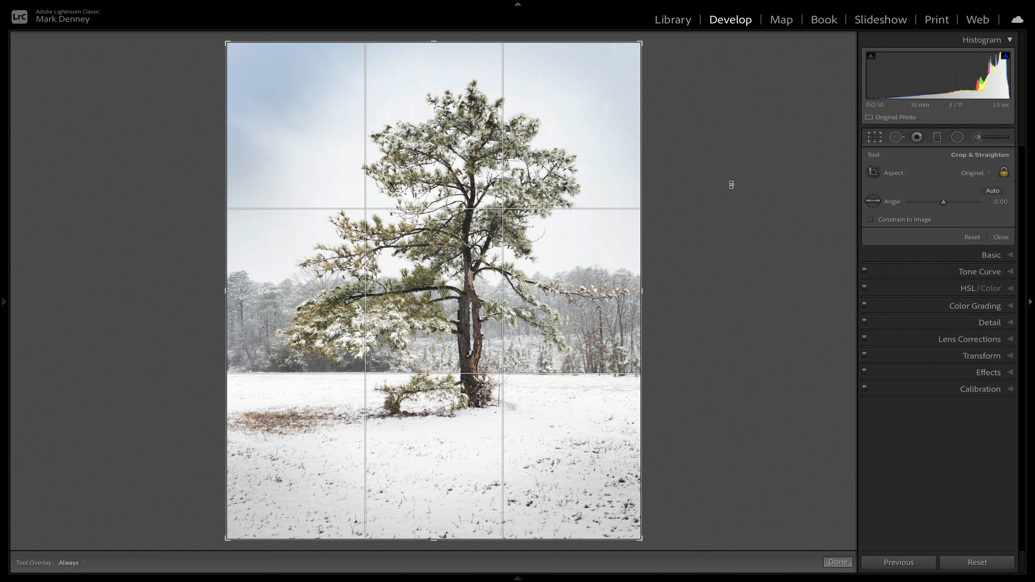
left_click_drag(643, 275, 615, 283)
left_click(1002, 238)
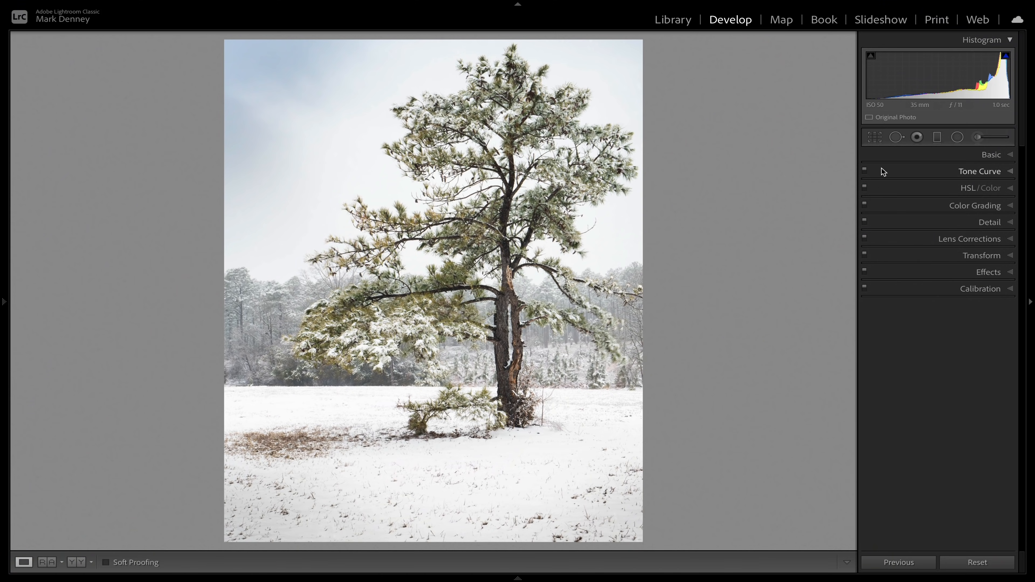
- Reset the snowy tree photo's crop and trim it slightly from the right edge under the golden ratio overlay
key("r")
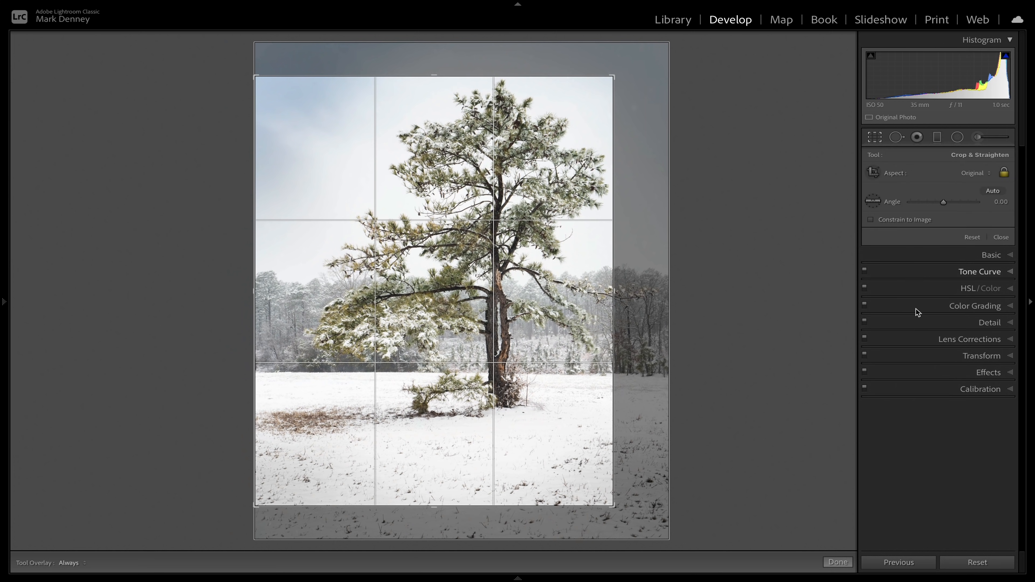
left_click(972, 237)
key("o")
key("o")
key("o")
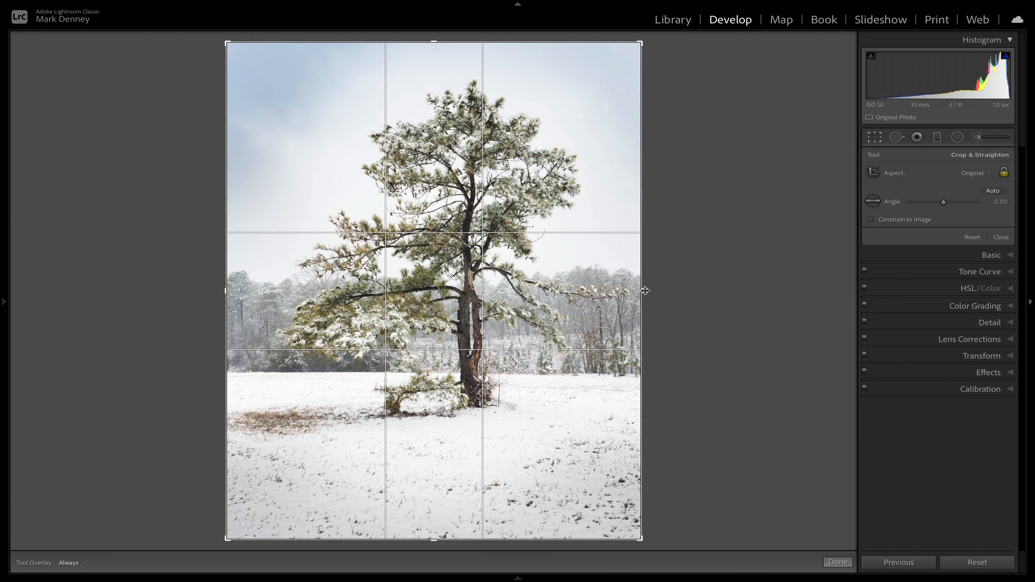
left_click_drag(640, 289, 636, 290)
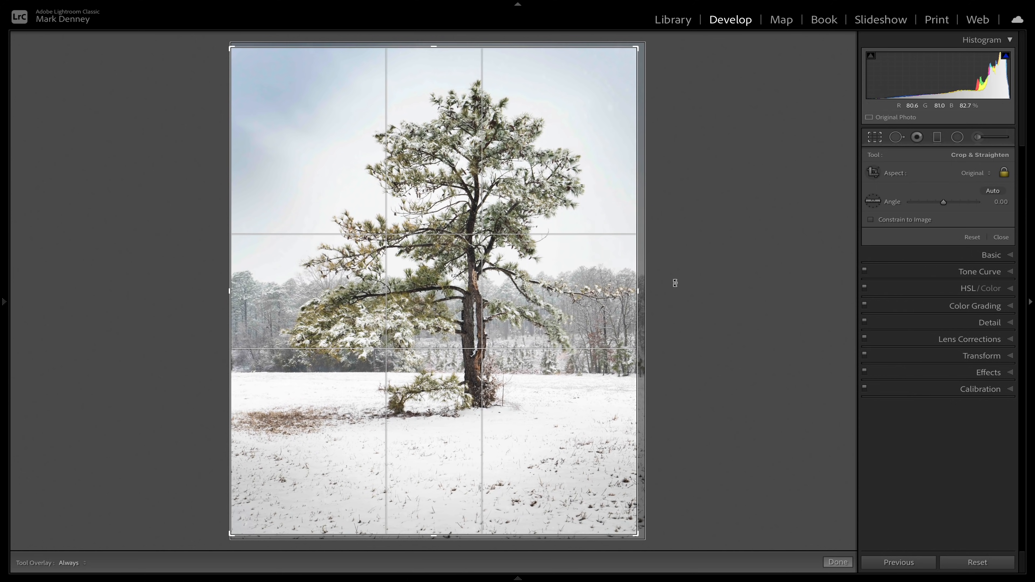
left_click(1002, 241)
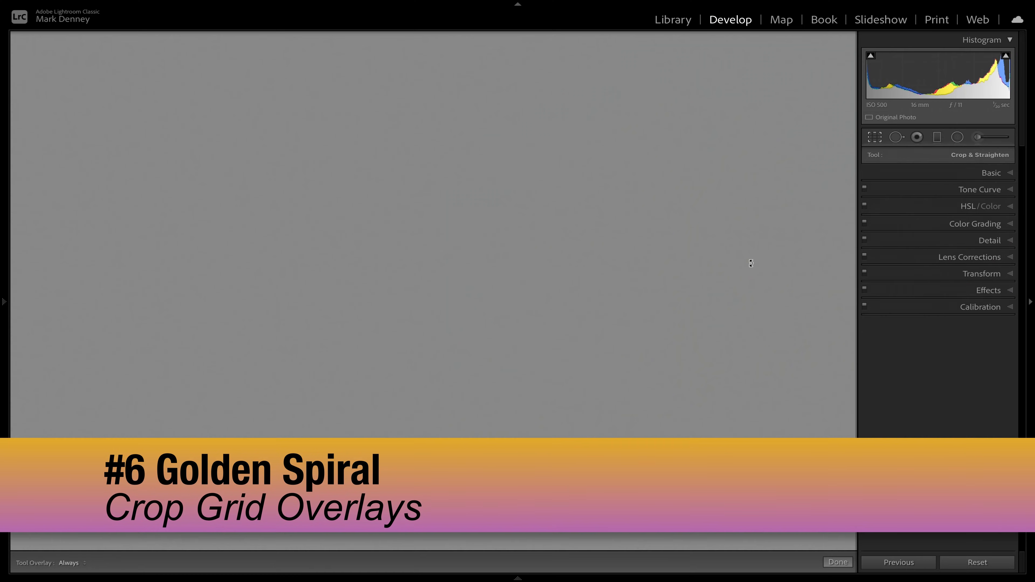
- Show the golden spiral crop overlay on the crashing wave photo and orient its centre over the small upper-right rock
key("r")
key("o")
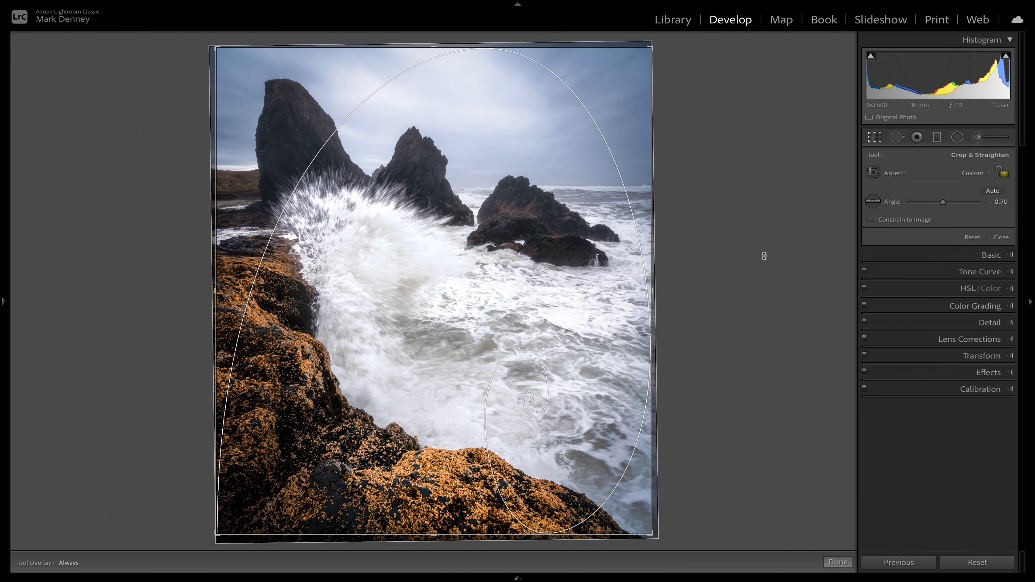
key("shift+o")
key("shift+o")
key("shift+o")
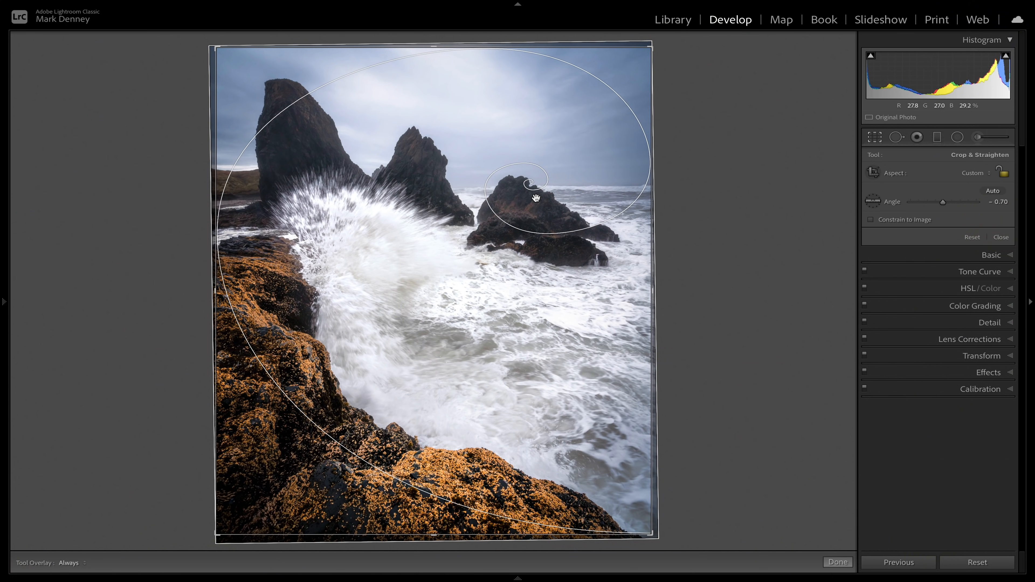
- Cycle the golden spiral through its orientations back to the one centred on the small rock, and close the crop
key("shift+o")
key("shift+o")
key("shift+o")
key("shift+o")
key("shift+o")
key("shift+o")
key("shift+o")
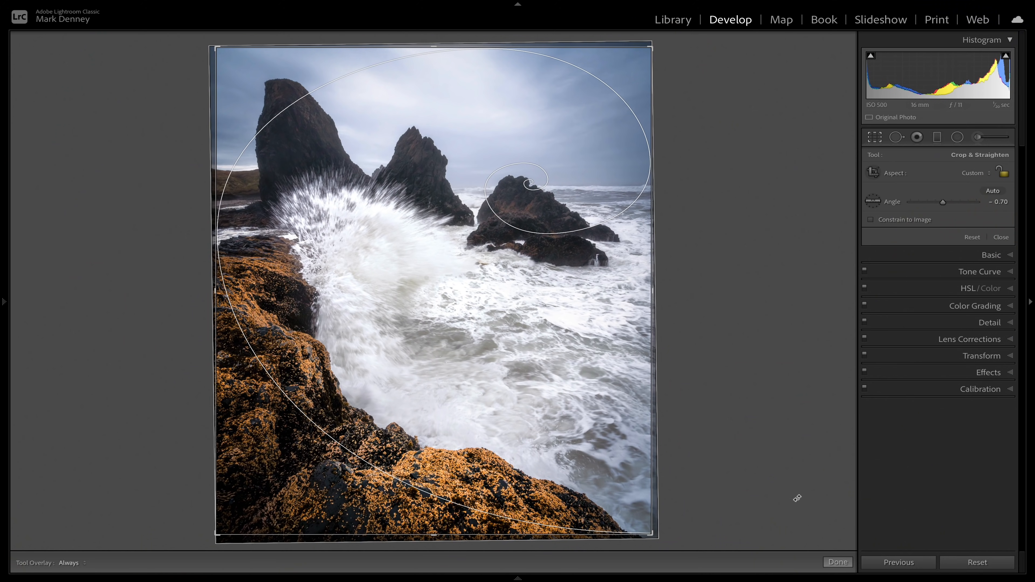
left_click(837, 562)
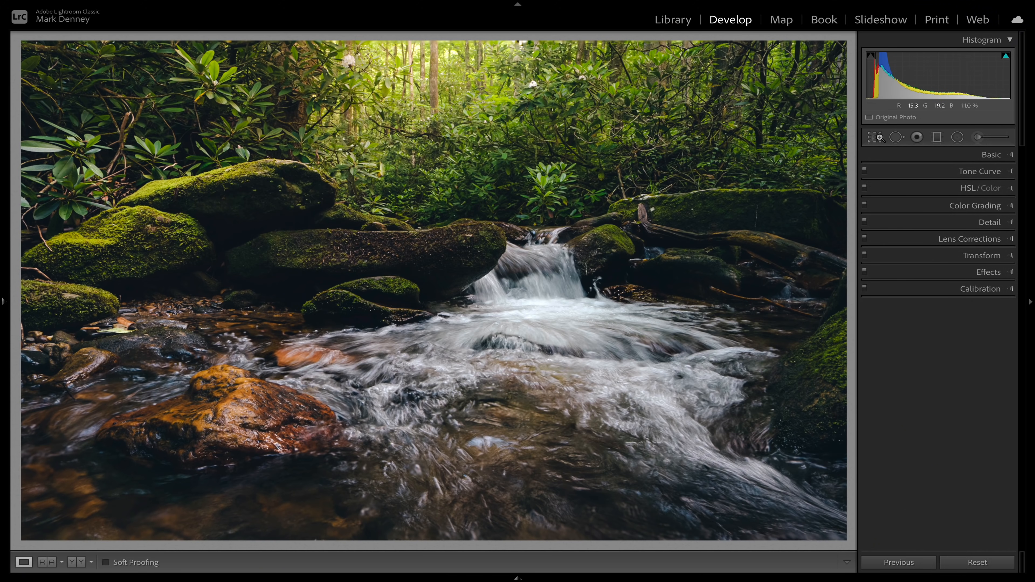
- Show the golden spiral crop overlay on the forest stream photo and orient its centre over the orange foreground rock
left_click(876, 137)
key("shift+o")
key("shift+o")
key("shift+o")
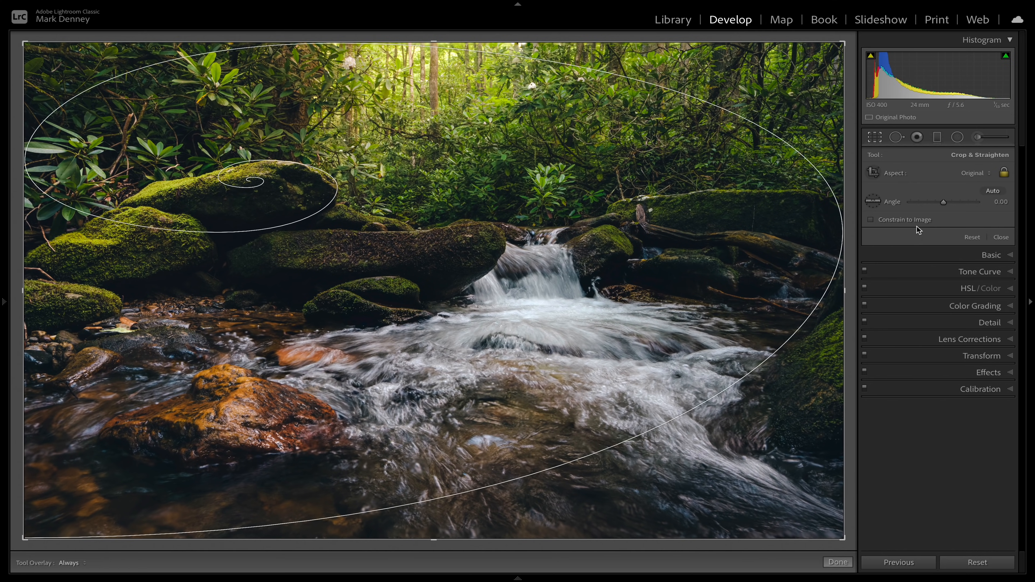
key("shift+o")
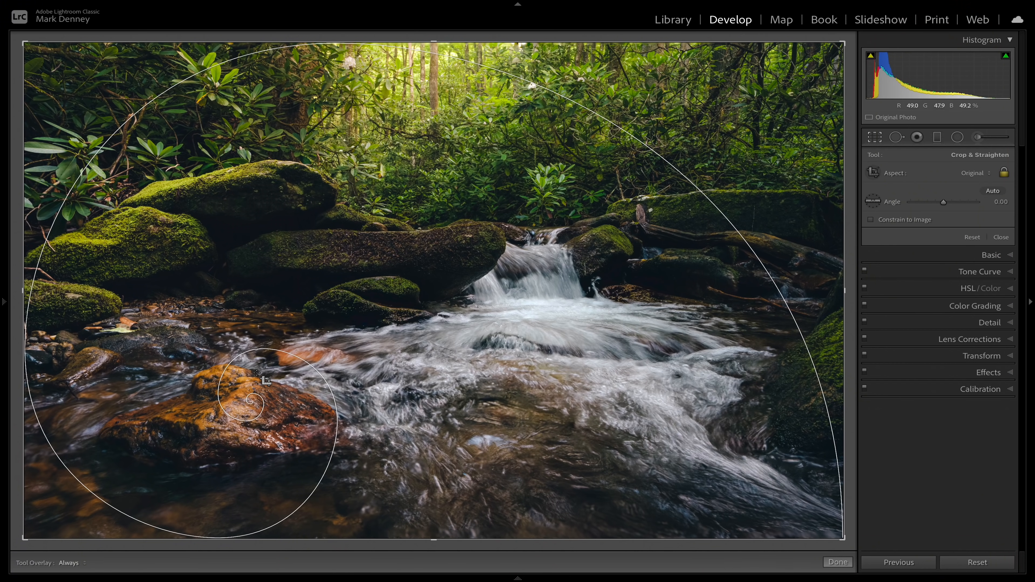
- Try to extend the stream photo's crop frame outward past its top, bottom and right edges
left_click_drag(430, 45, 518, 7)
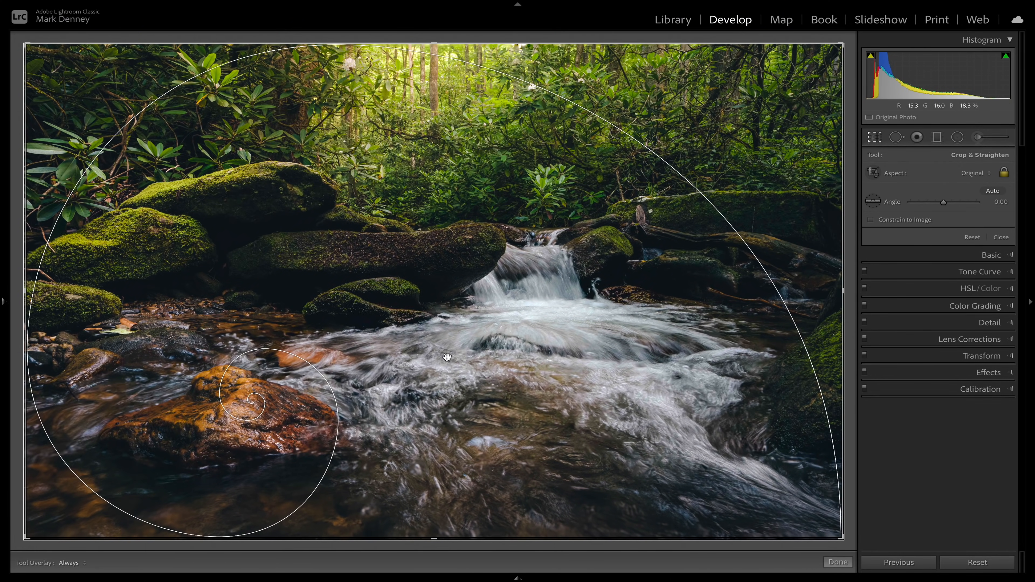
left_click_drag(451, 540, 459, 564)
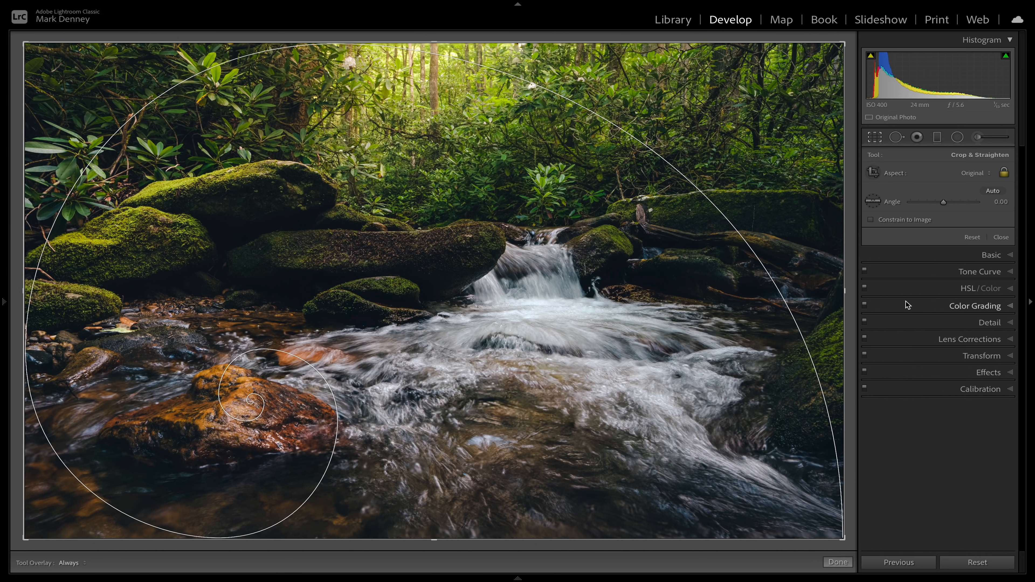
left_click_drag(846, 288, 921, 449)
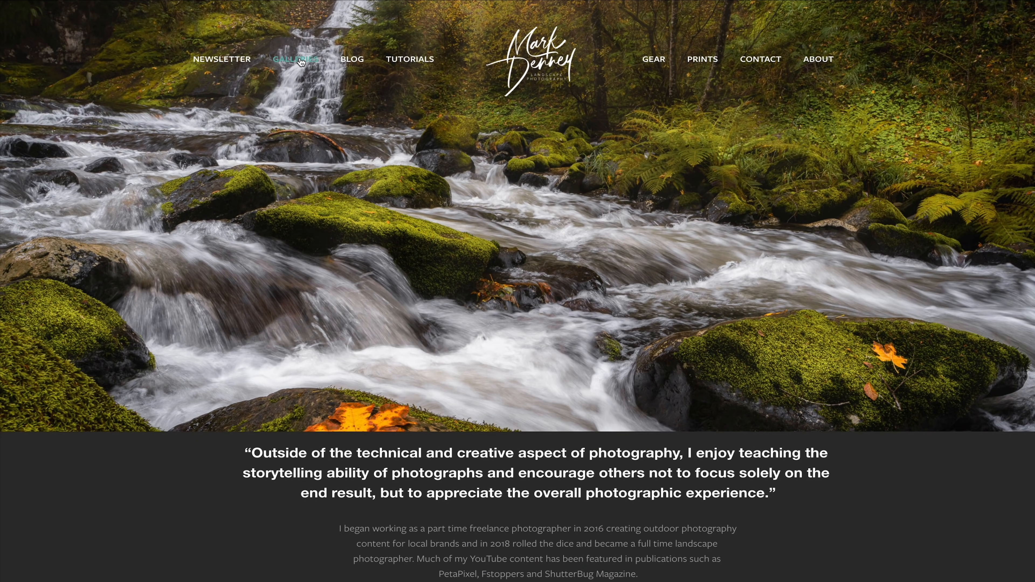
- Switch to the photography website in the browser, open the Seascapes gallery and browse its photos
left_click(301, 60)
scroll(402, 225, "down", 4)
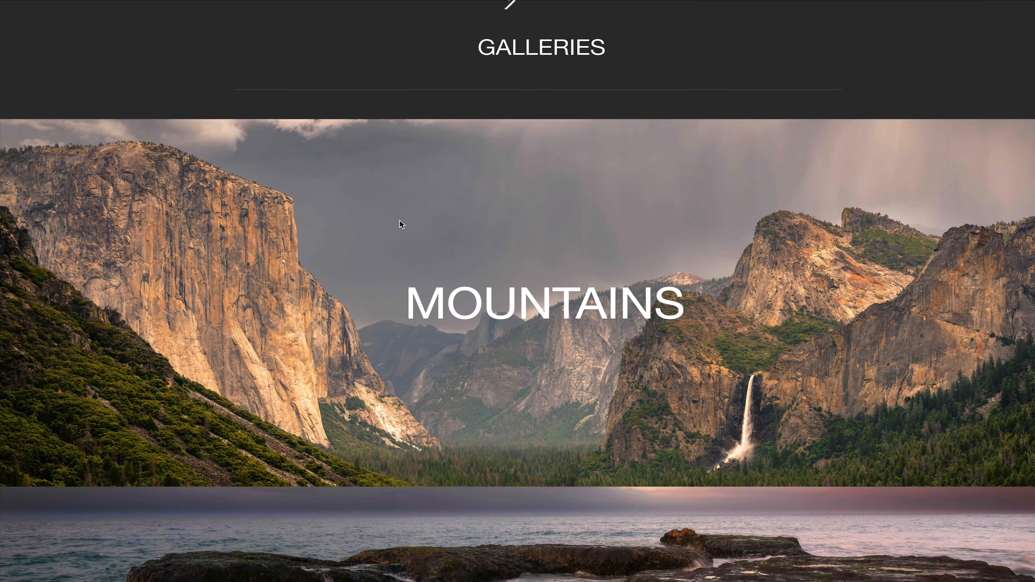
scroll(399, 223, "down", 3)
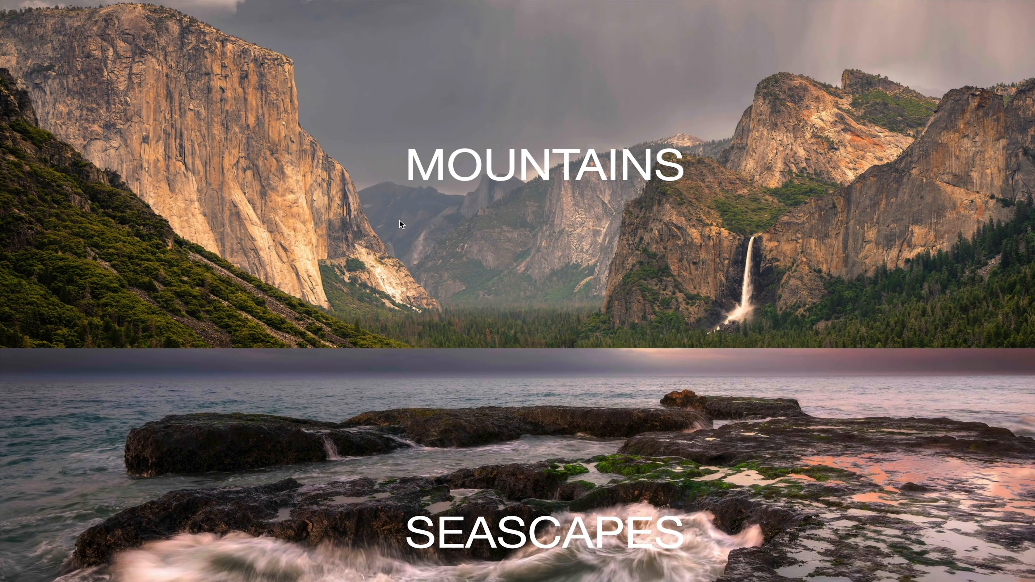
left_click(518, 485)
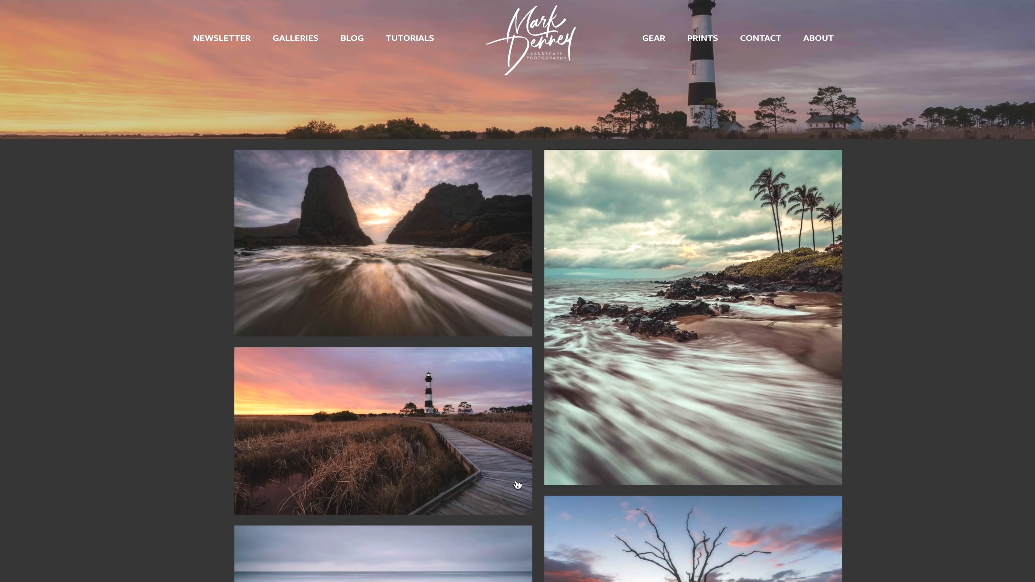
scroll(518, 485, "down", 3)
scroll(518, 486, "down", 4)
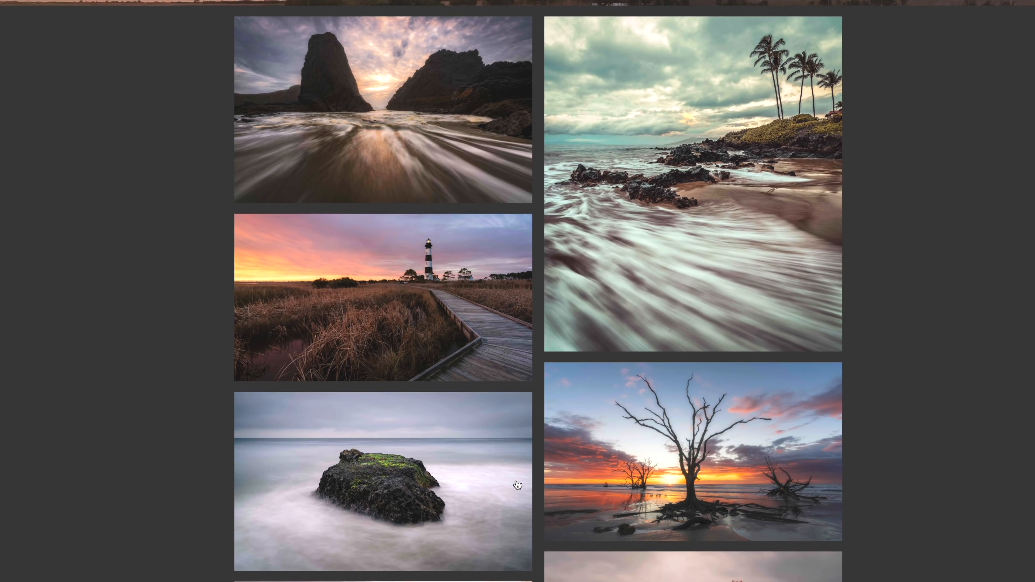
scroll(518, 485, "down", 2)
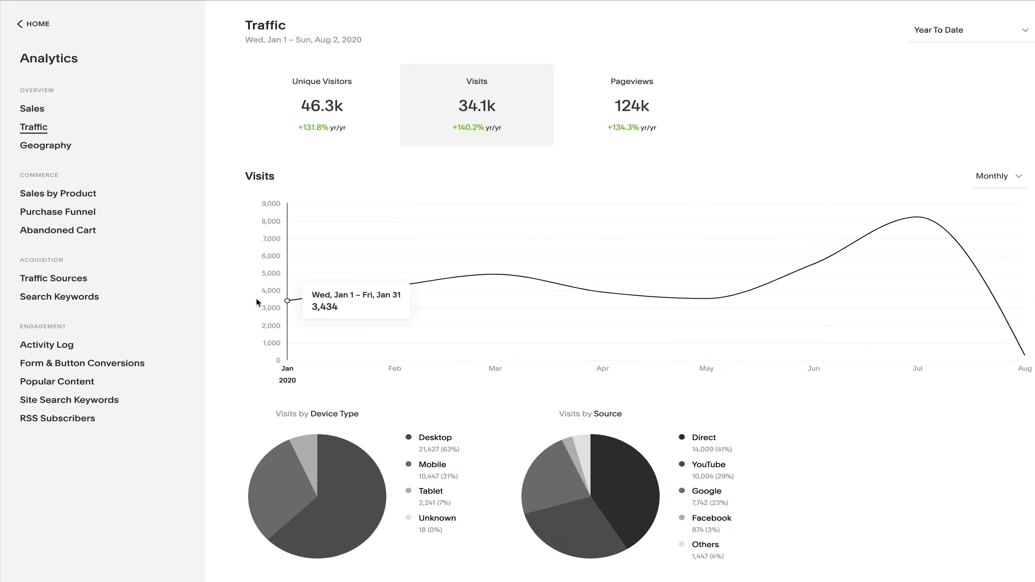
- Start a new Blast email campaign in the website's admin dashboard and browse the Share a Blog layouts
left_click(80, 281)
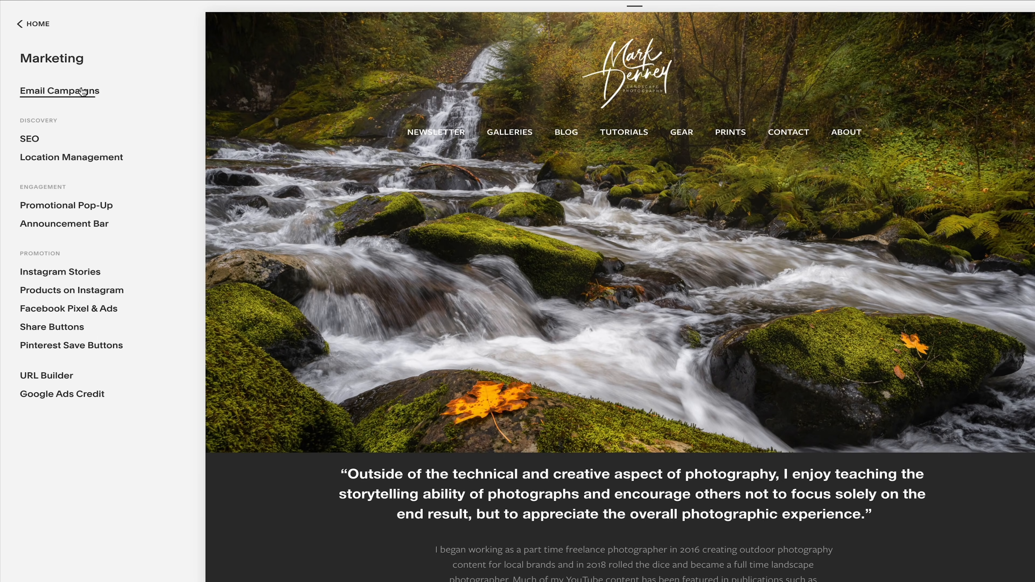
left_click(83, 91)
left_click(167, 65)
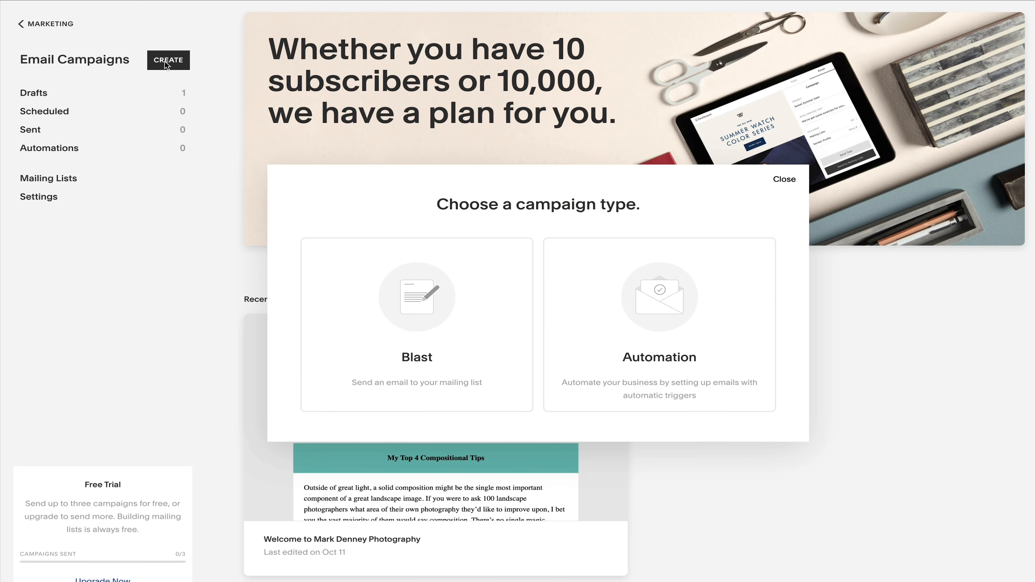
left_click(421, 289)
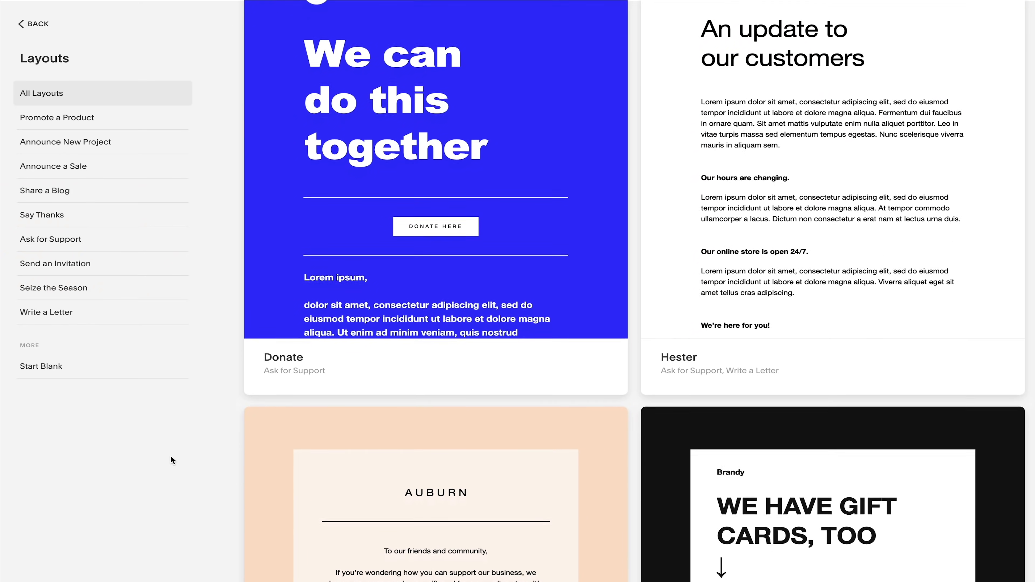
left_click(47, 188)
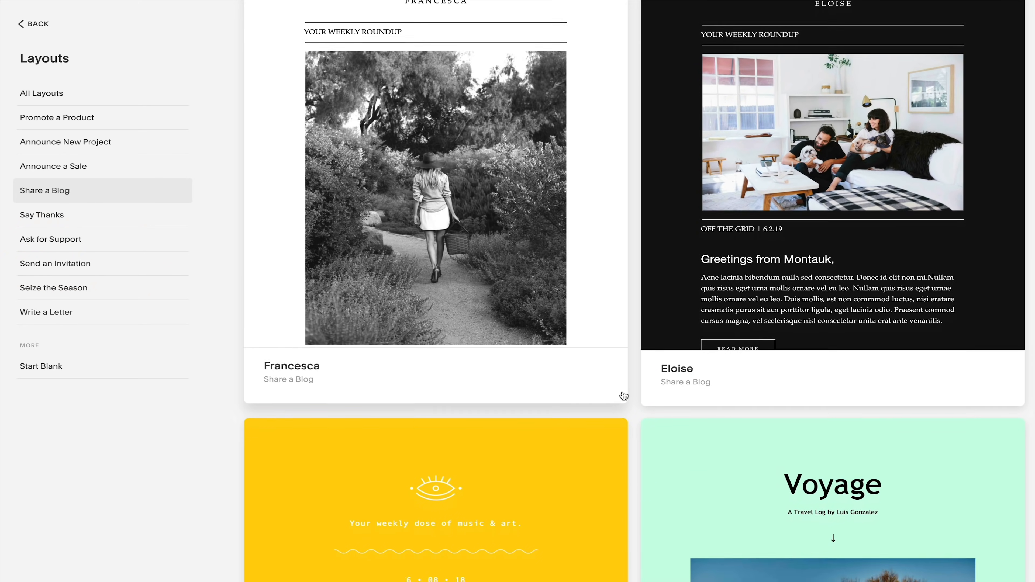
scroll(624, 396, "down", 3)
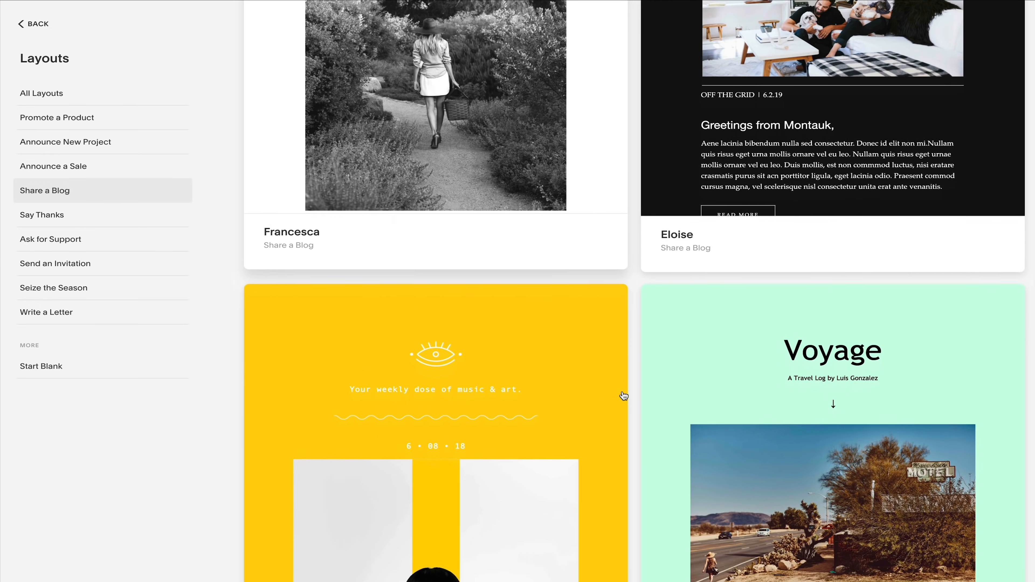